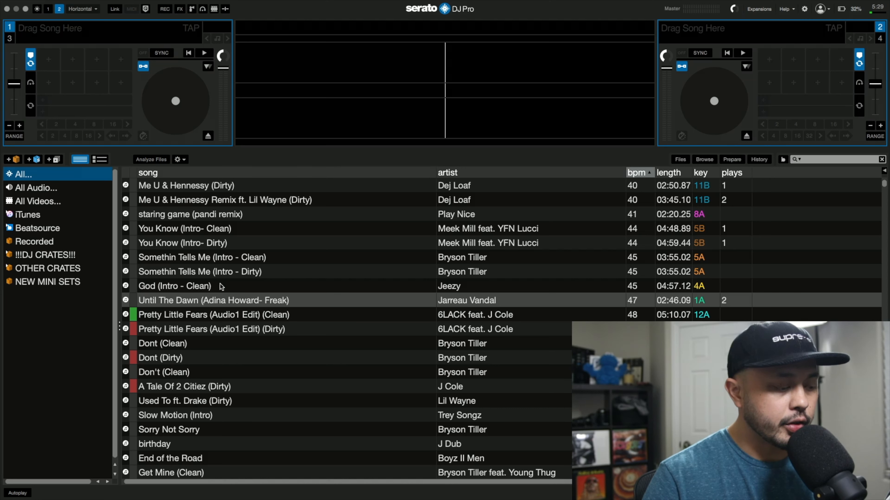
Add the song Dont (Dirty) by Bryson Tiller to the NEW MINI SETS crate and select it in that crate.
left_click_drag(196, 358, 77, 286)
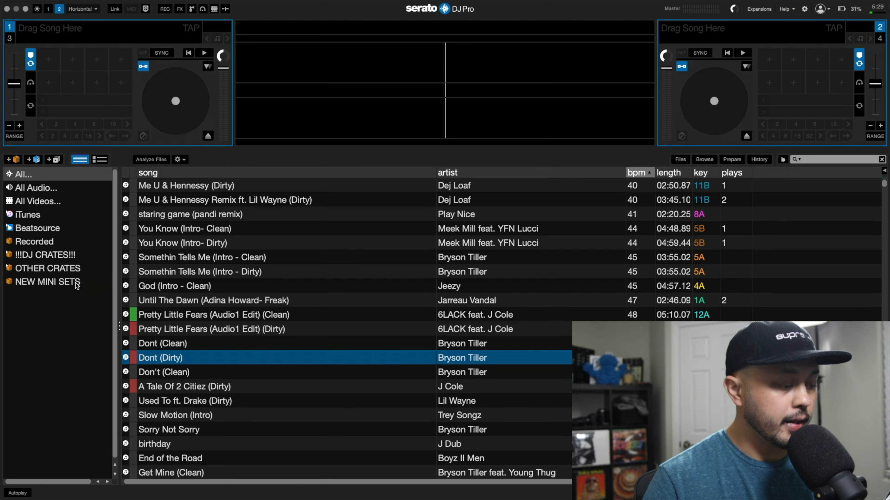
left_click(76, 283)
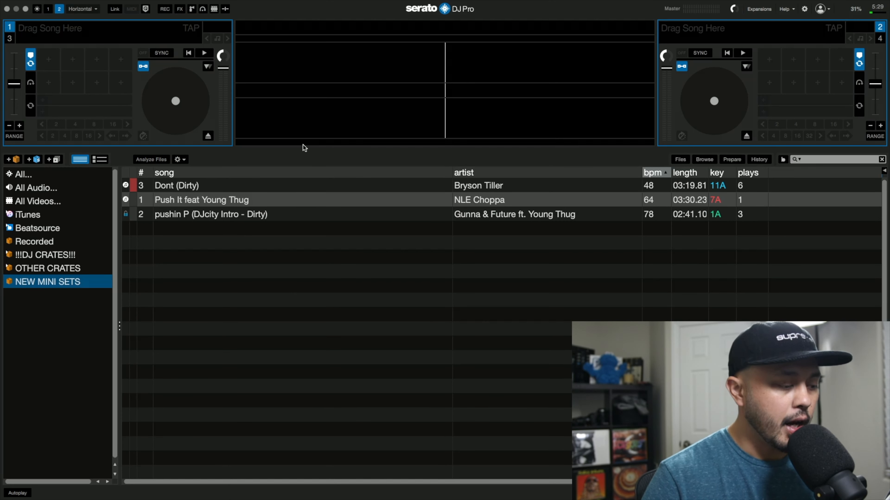
left_click(189, 188)
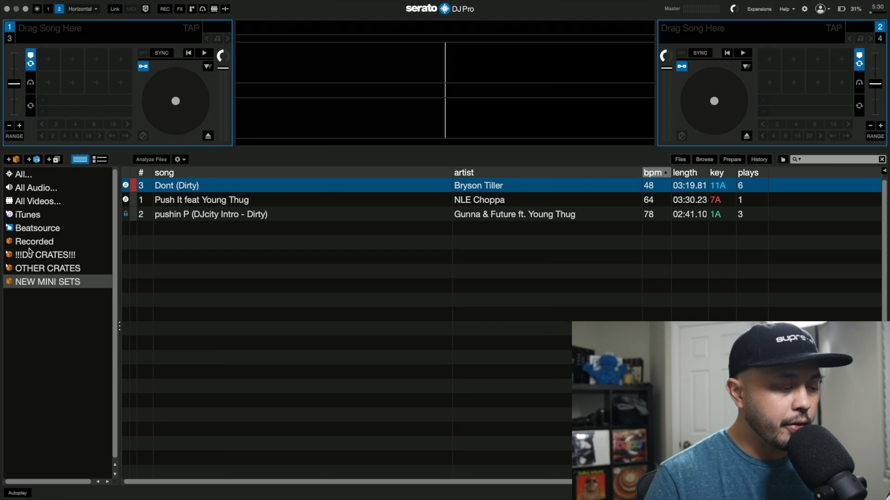
Create a smart crate with the rule genre contains "hip hop" and save it.
left_click(38, 161)
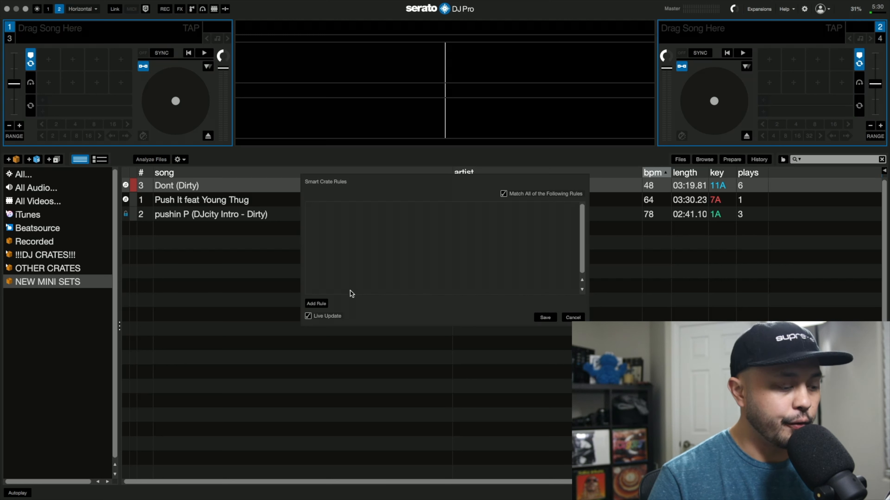
left_click(324, 304)
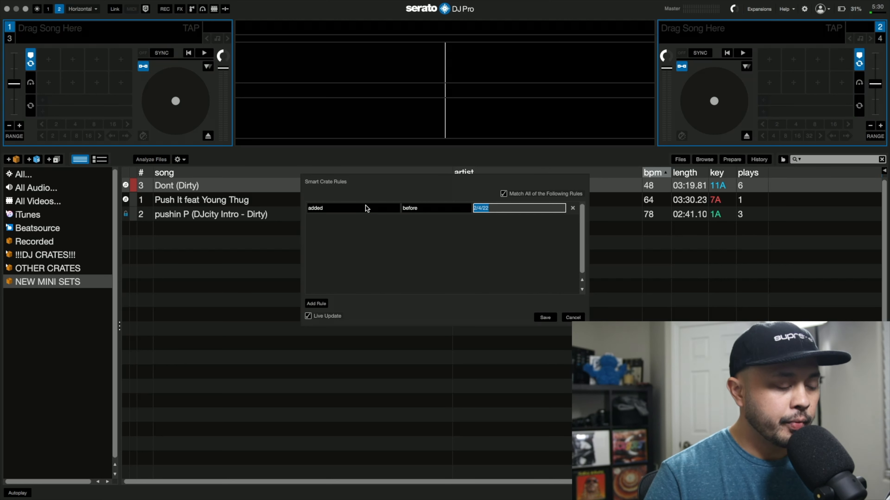
left_click(363, 208)
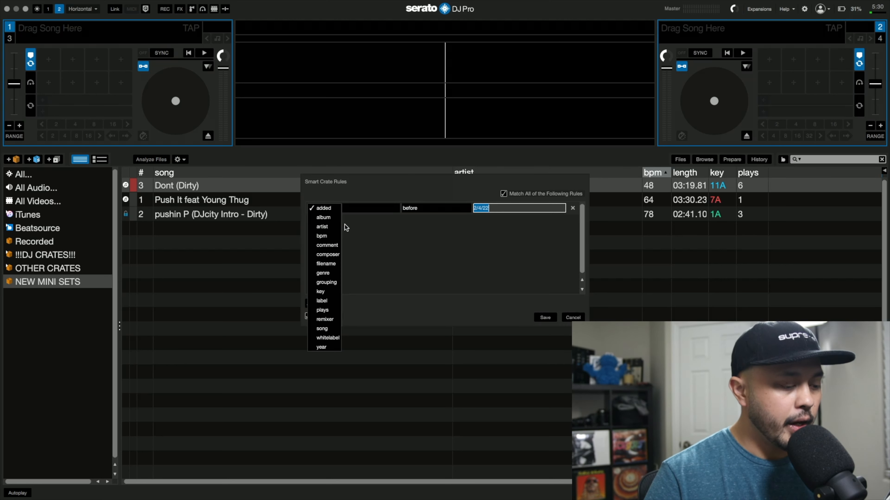
left_click(326, 273)
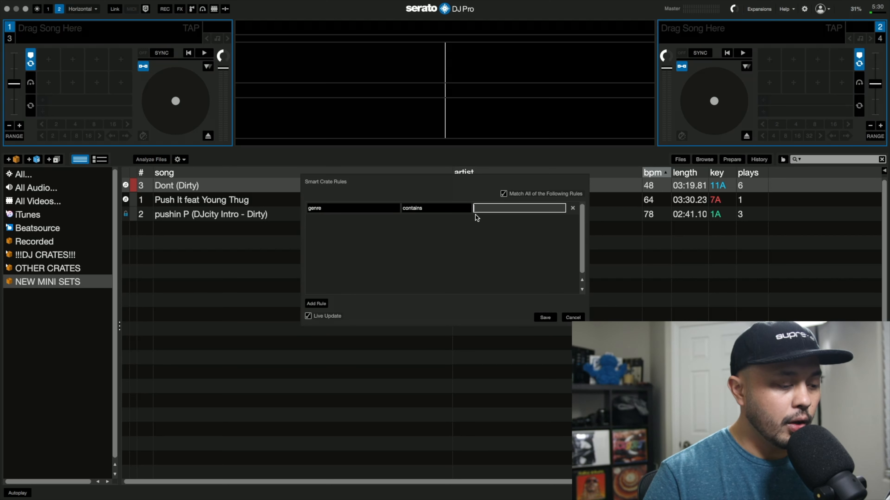
type("hip hop")
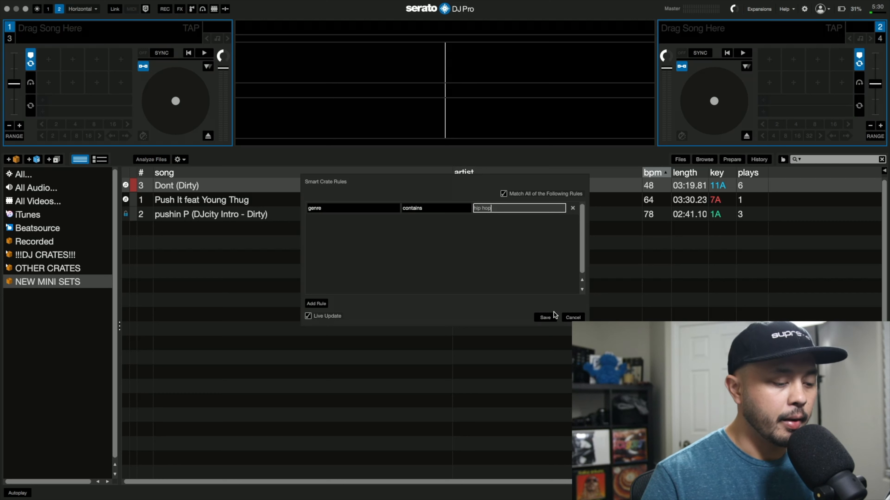
left_click(544, 317)
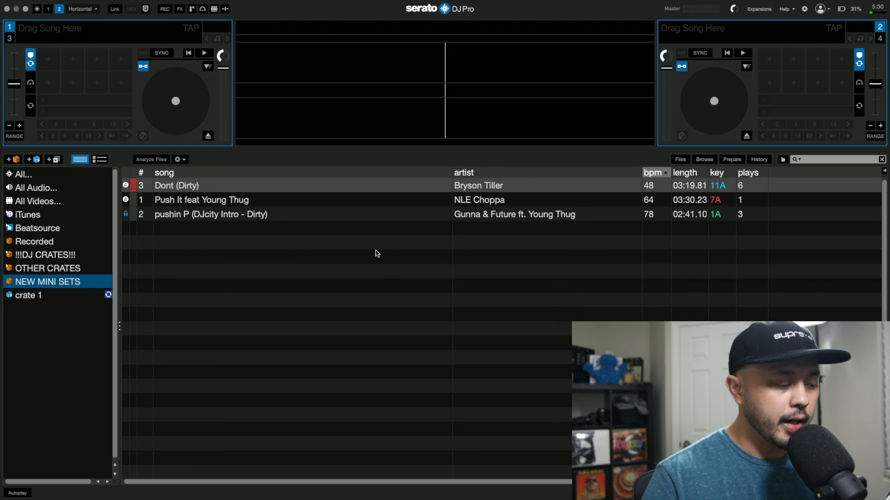
Add a second rule to the smart crate crate 1 with year is 2018, save it, and look through the matching songs.
left_click(100, 296)
scroll(319, 290, "down", 3)
scroll(318, 290, "down", 20)
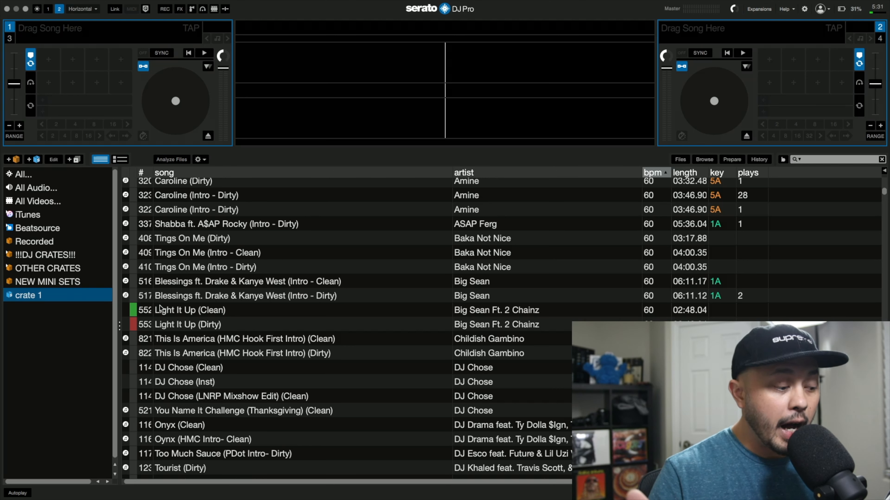
left_click(57, 158)
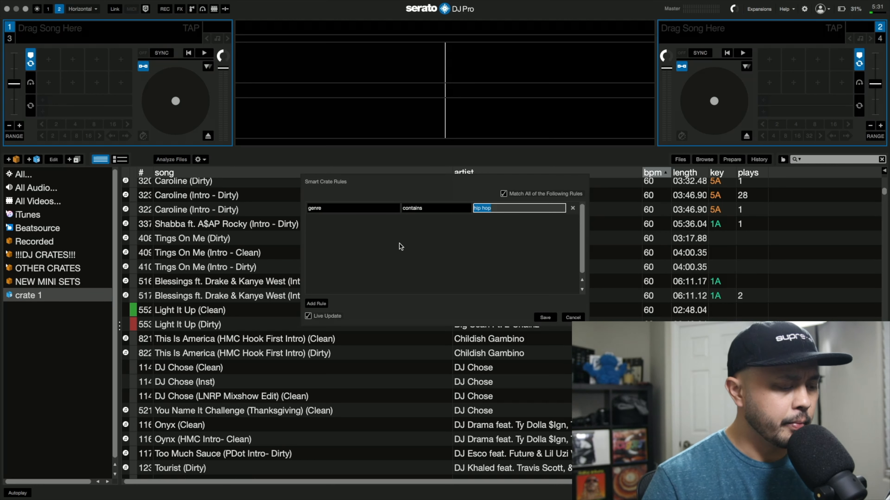
left_click(317, 304)
left_click(346, 224)
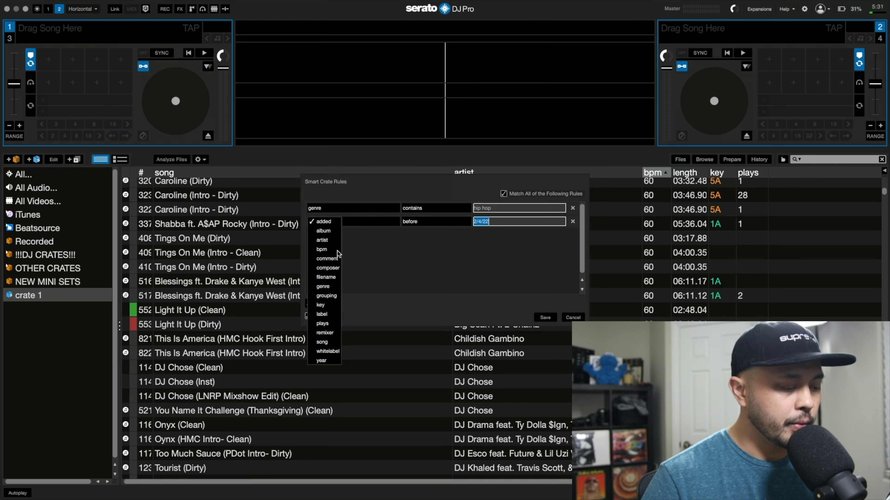
left_click(325, 361)
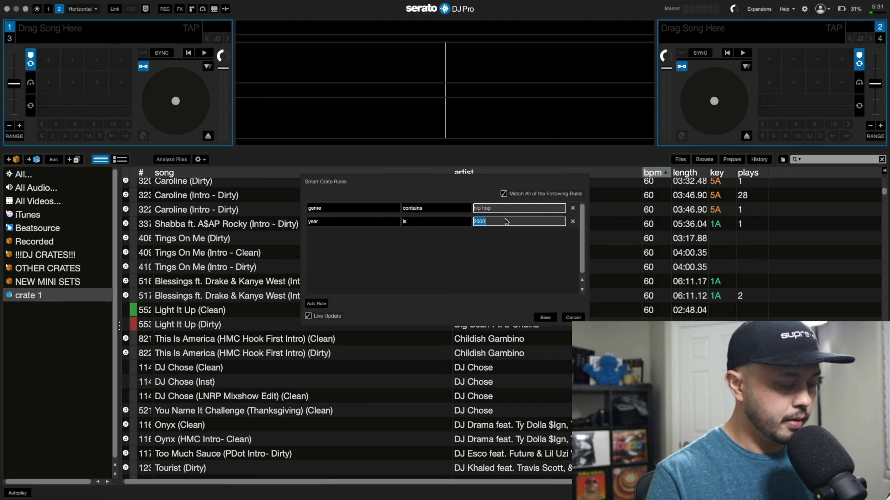
type("2018")
left_click(545, 317)
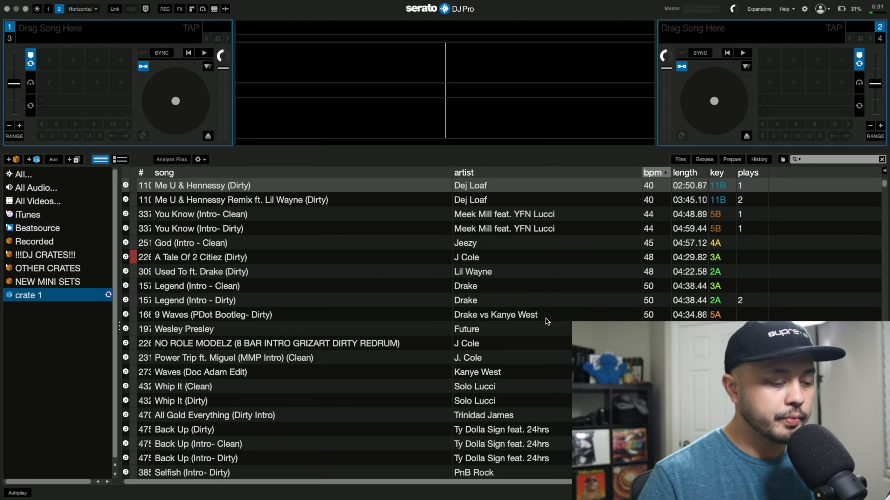
scroll(475, 261, "down", 5)
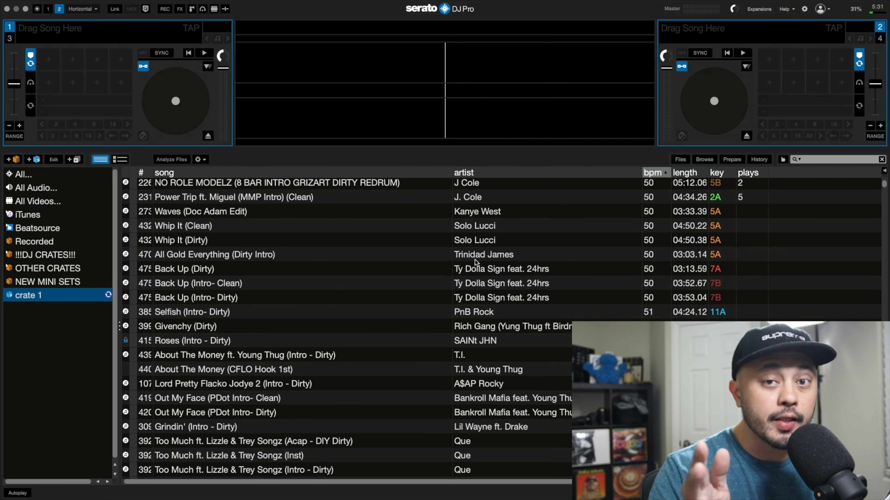
scroll(475, 260, "down", 10)
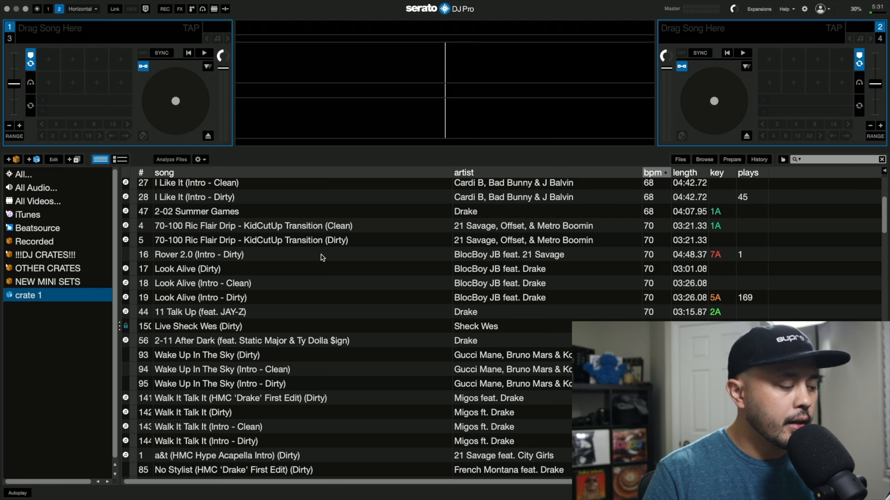
Expand the !!!DJ CRATES!!! and OPEN FORMAT crates and view the ALL, PARTY and PARTY NEW smart crates.
left_click(16, 258)
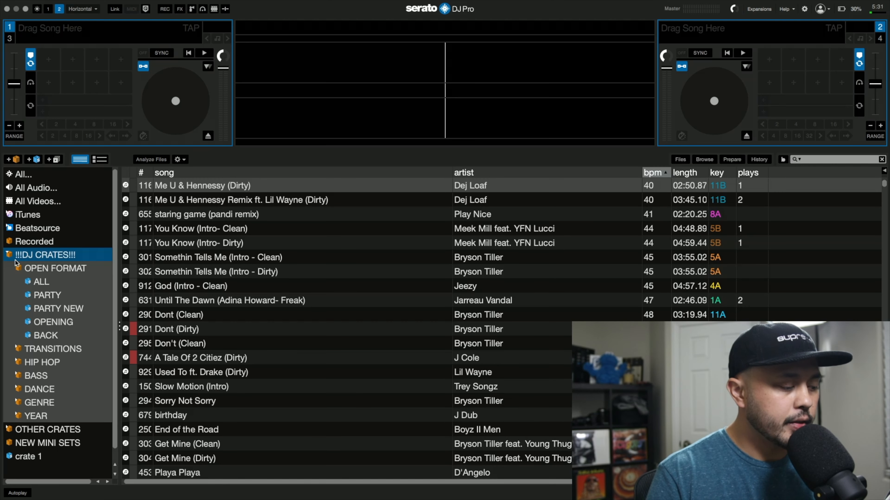
left_click(22, 271)
left_click(19, 270)
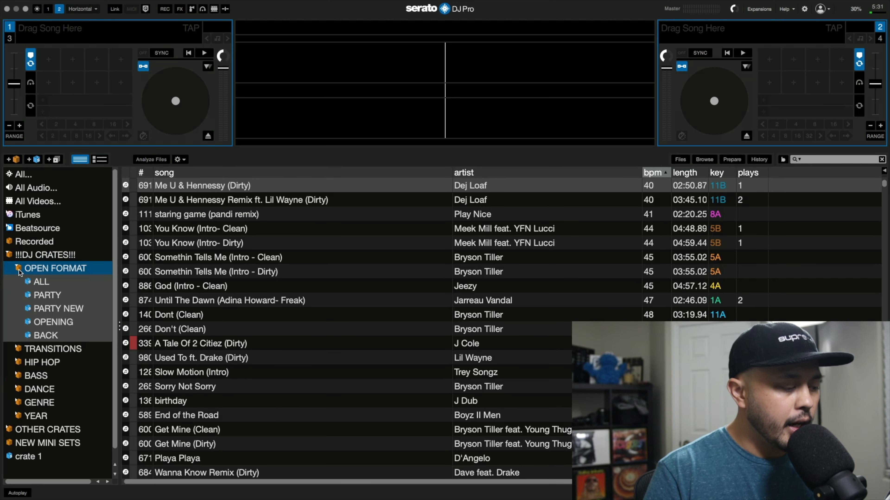
left_click(37, 283)
key("Down")
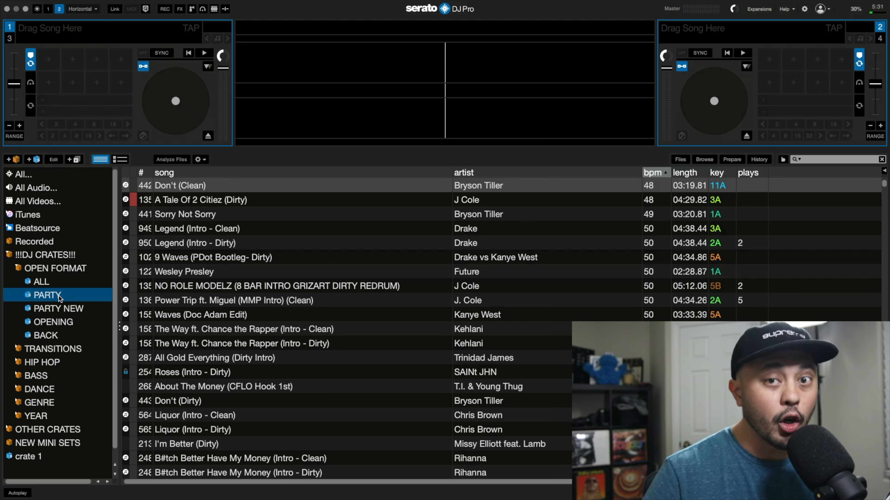
key("Down")
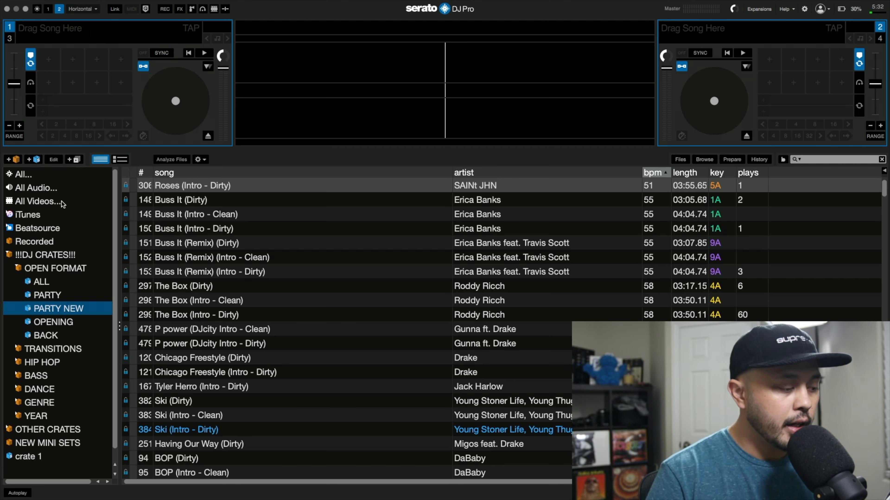
Review the smart crate rules of PARTY NEW and cancel without changing them.
left_click(54, 160)
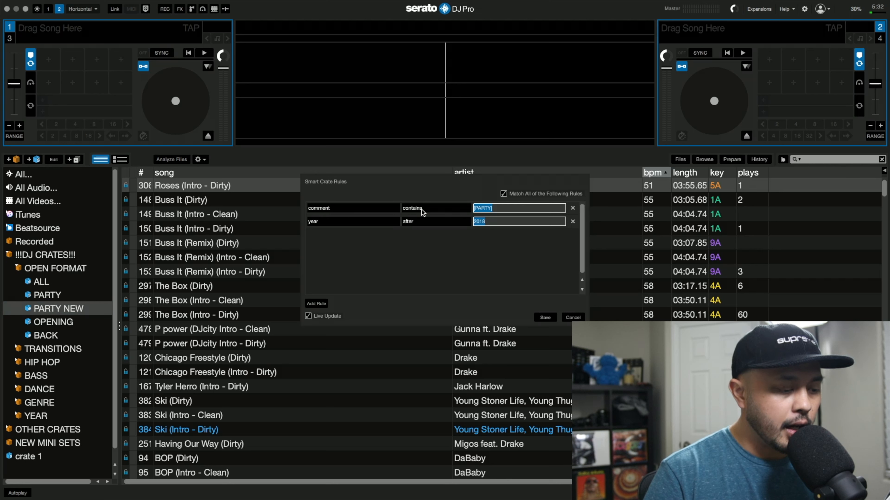
left_click(502, 208)
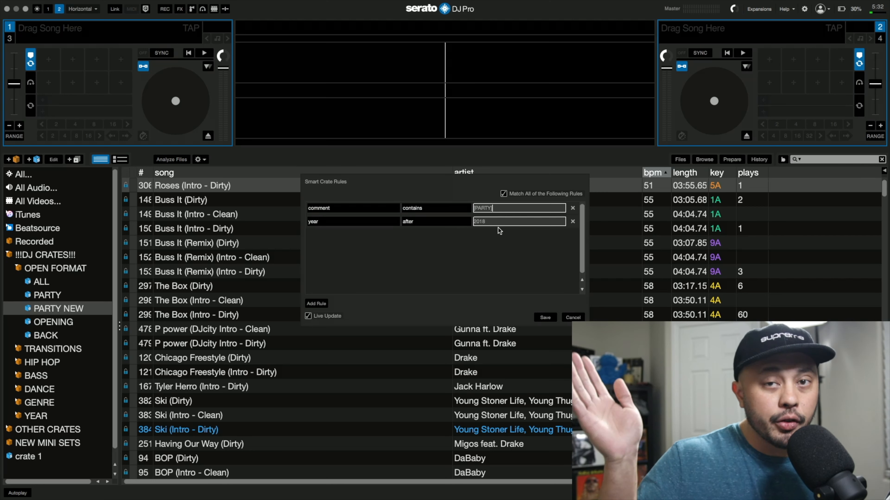
left_click(565, 317)
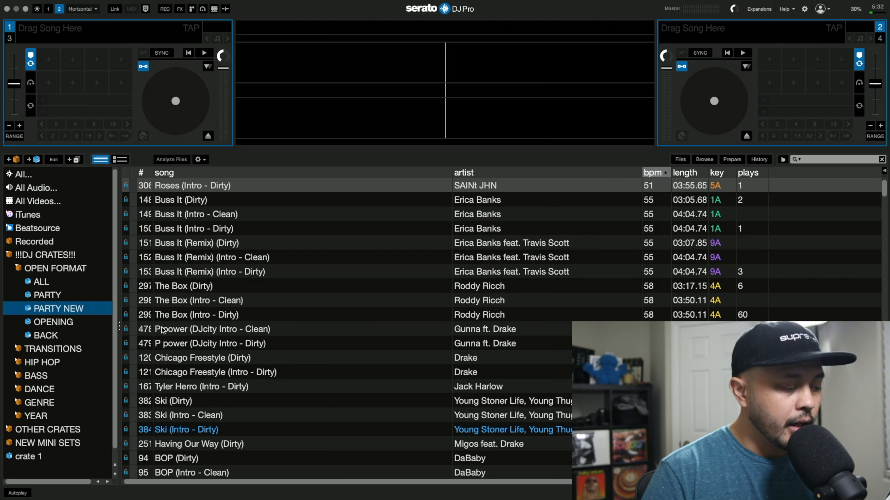
Open the OPENING smart crate, review its comment and year rules, and save them as they are.
left_click(64, 324)
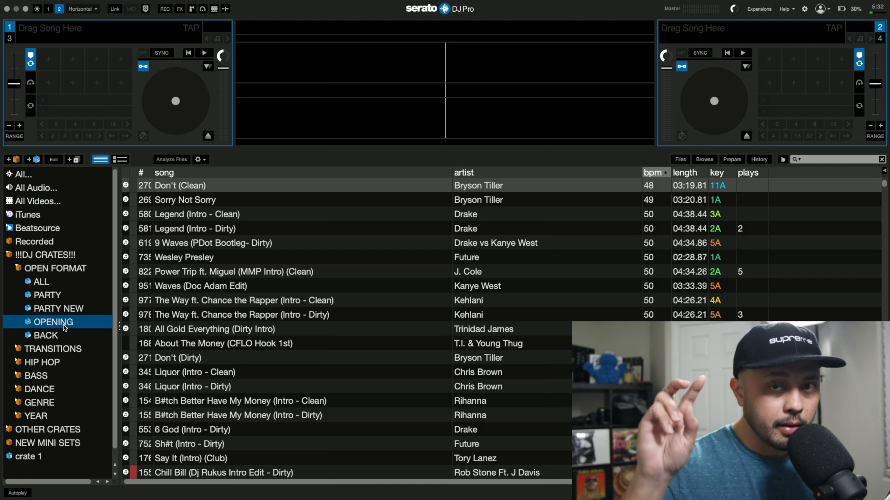
left_click(53, 159)
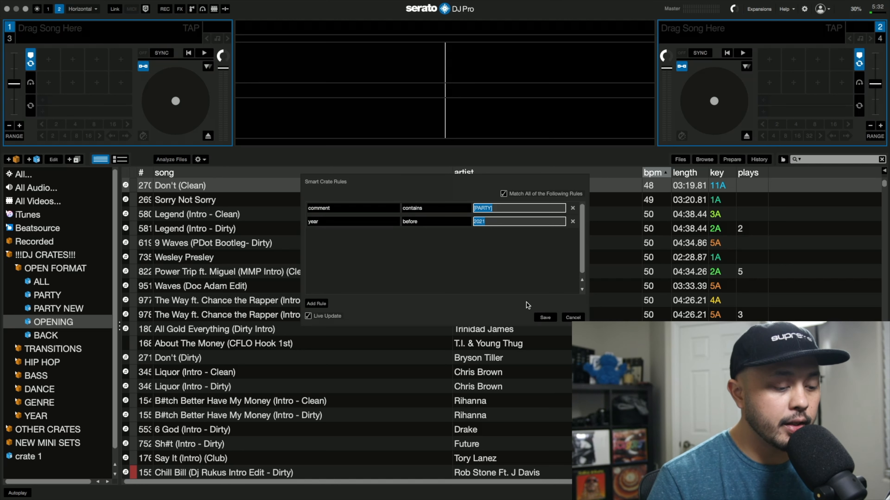
left_click(544, 318)
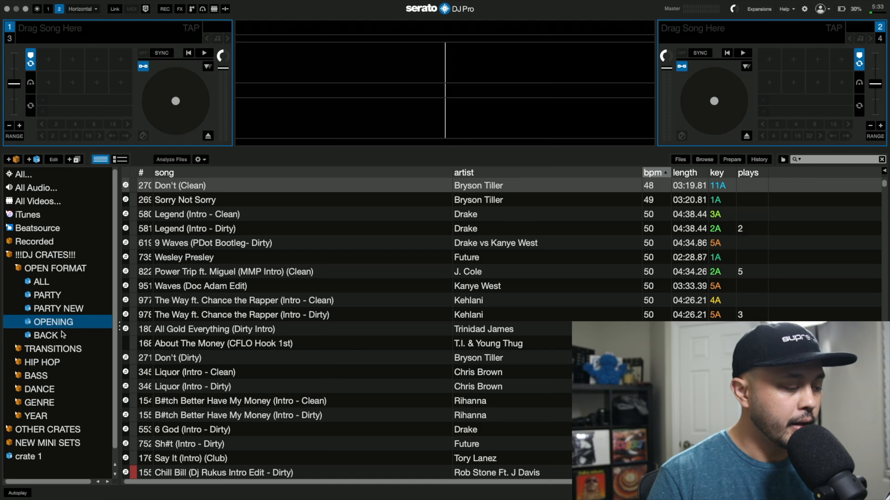
Look through the songs in the BACK smart crate, check its comment rule, and cancel without changes.
left_click(56, 336)
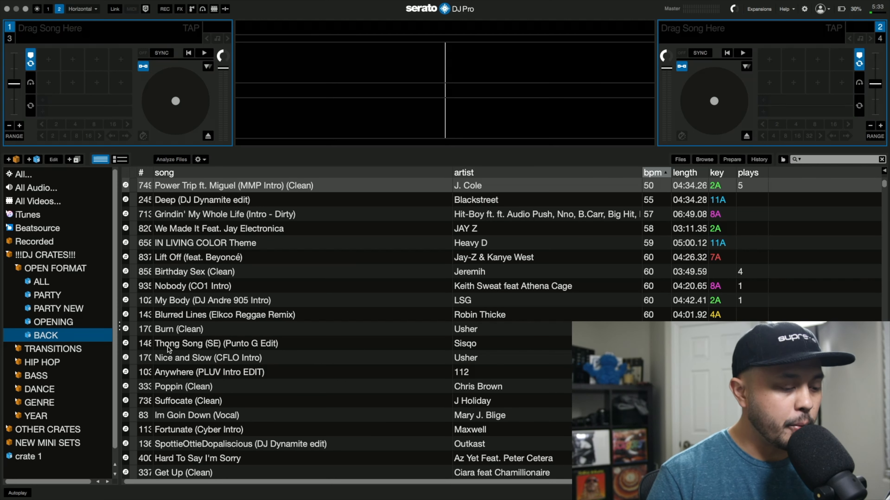
scroll(316, 300, "down", 7)
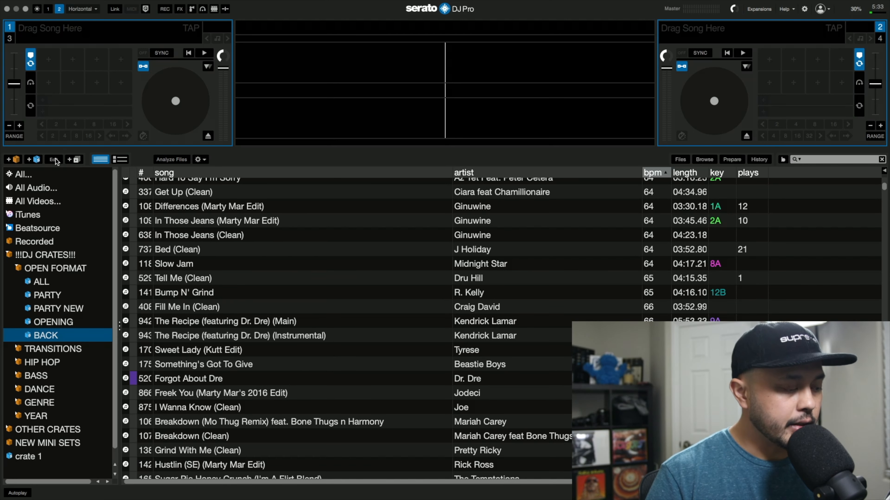
left_click(55, 159)
double_click(504, 207)
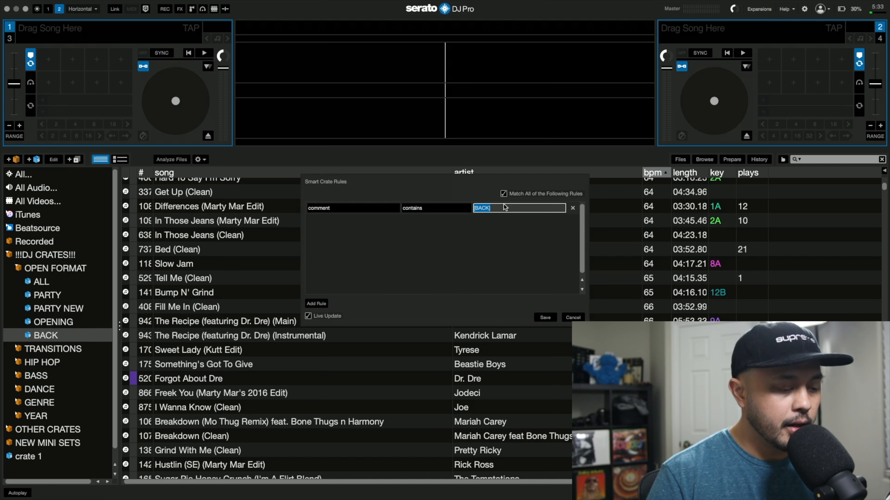
left_click(573, 318)
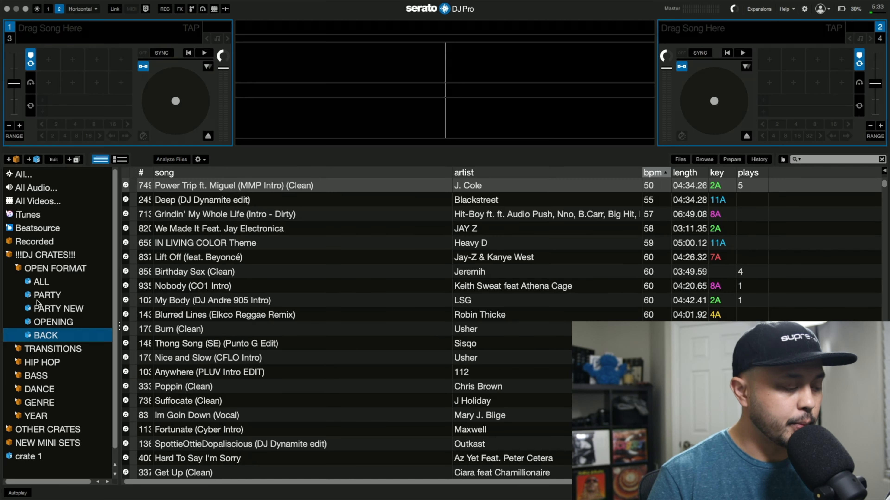
Collapse OPEN FORMAT, browse the decade smart crates from 1980s to 2020s under YEAR, and collapse the !!!DJ CRATES!!! group.
left_click(20, 269)
left_click(18, 350)
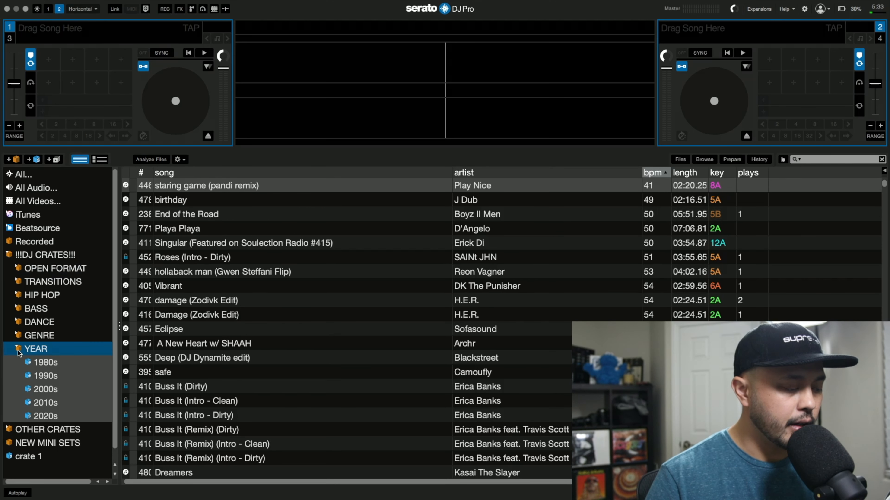
left_click(46, 364)
left_click(46, 376)
key("Down")
key("Up")
key("Up")
key("Down")
key("Down")
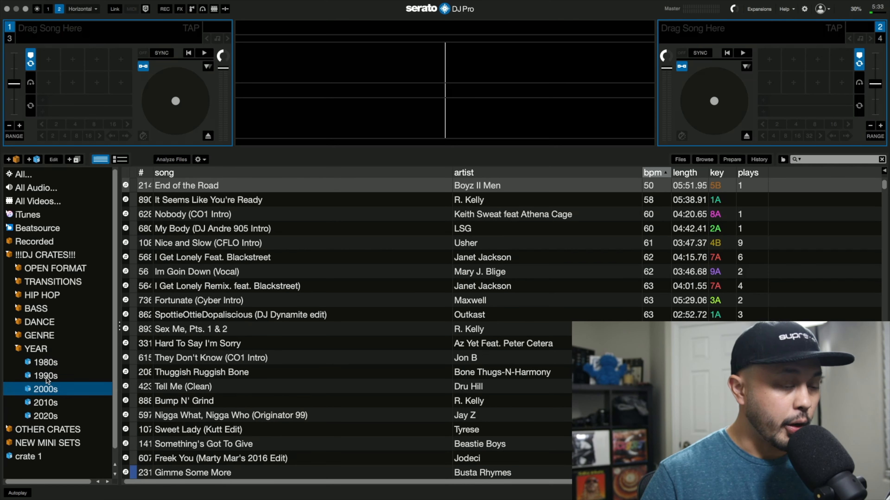
key("Down")
key("Down")
key("Up")
key("Up")
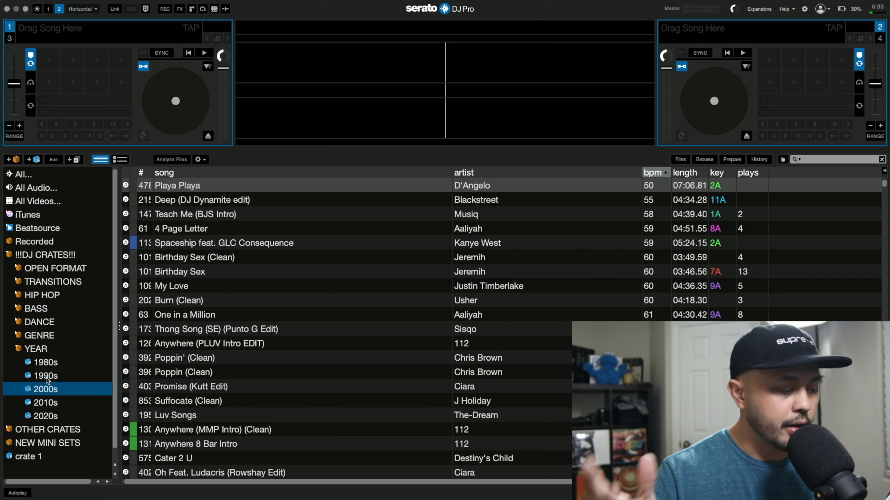
key("Up")
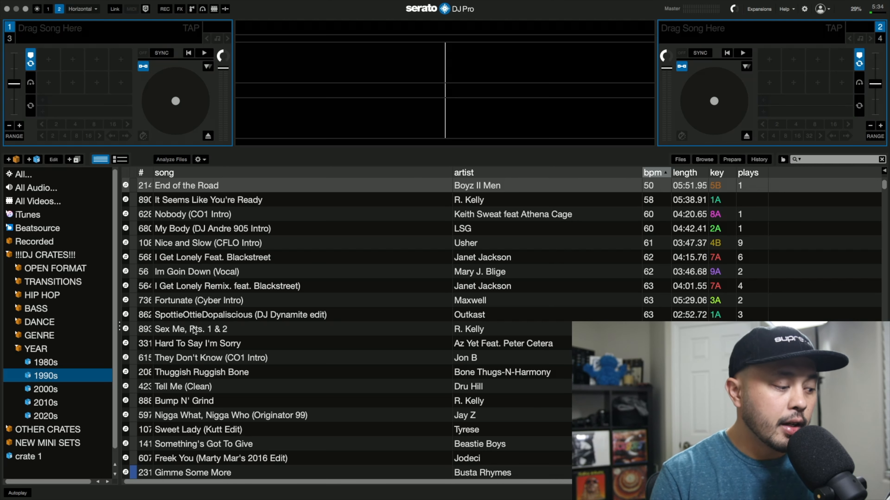
left_click(9, 255)
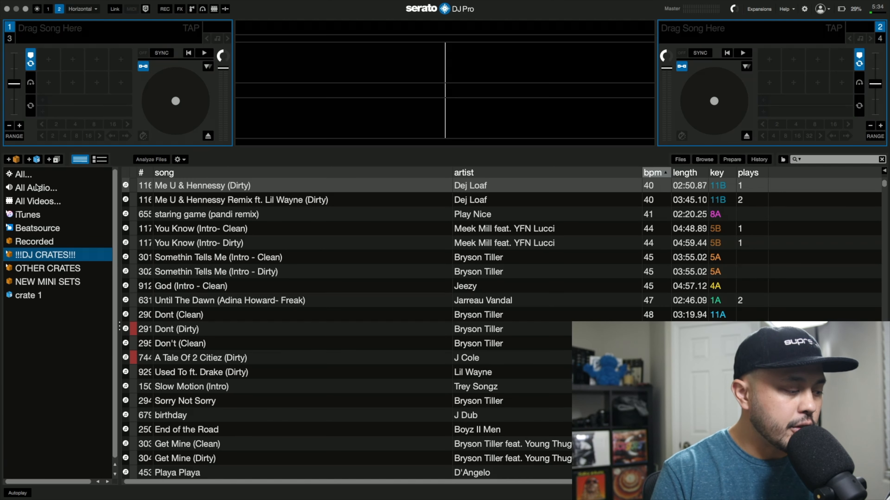
Create a new smart crate with a first rule that the comment contains [party].
left_click(33, 159)
left_click(316, 303)
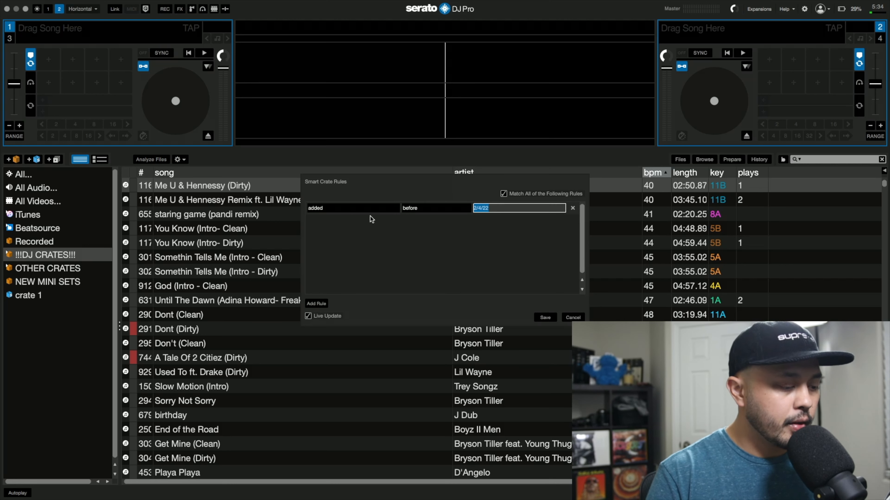
left_click(367, 207)
left_click(334, 247)
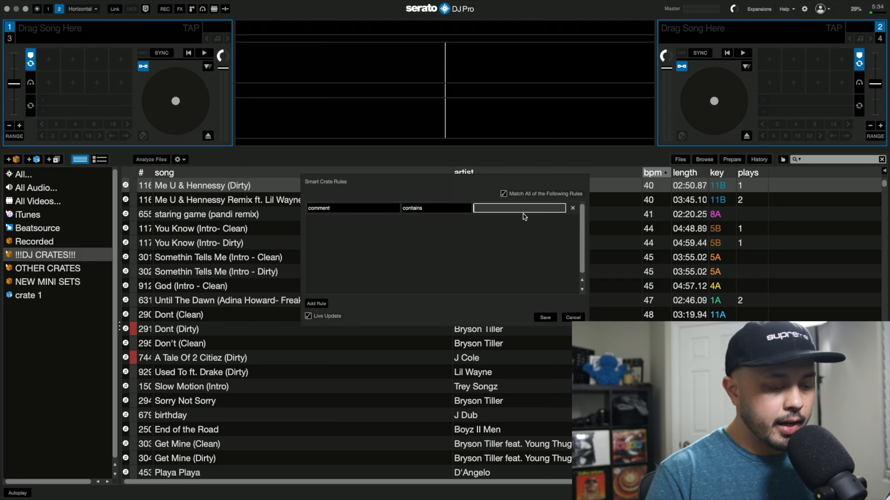
type("iart")
type("y")
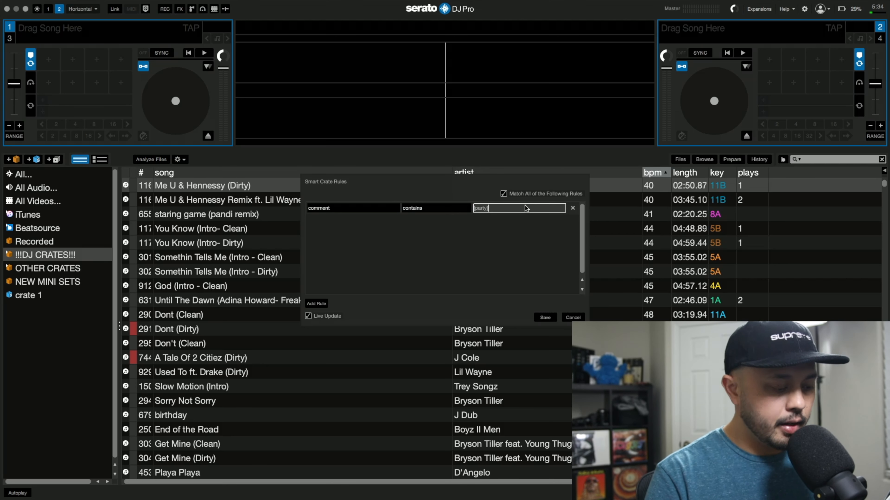
Add a second smart crate rule that the year is before 2011.
left_click(316, 303)
left_click(341, 221)
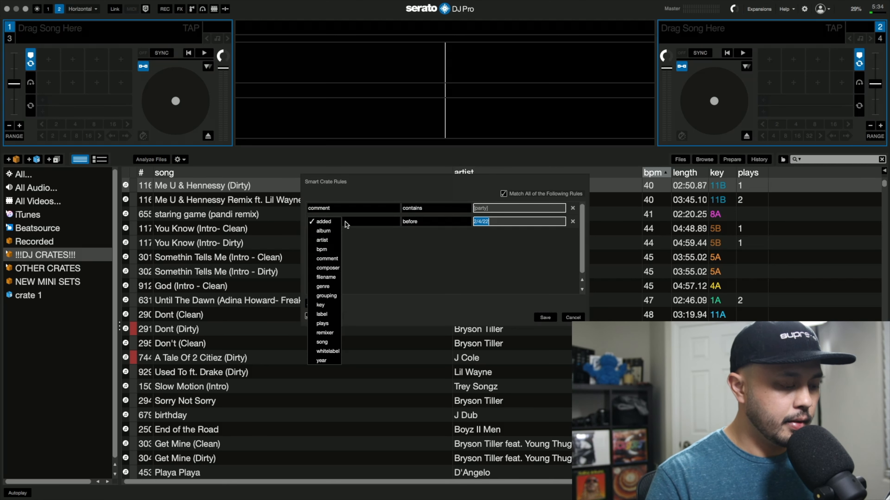
left_click(322, 354)
left_click(434, 224)
left_click(419, 233)
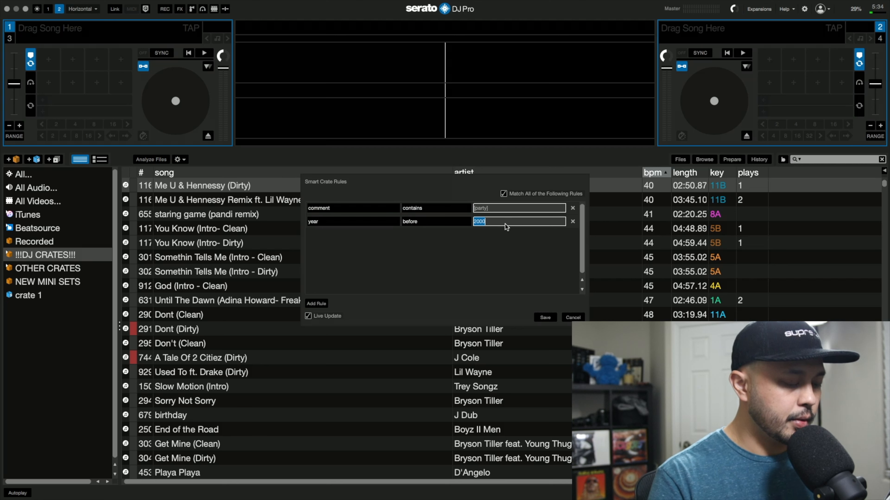
type("2")
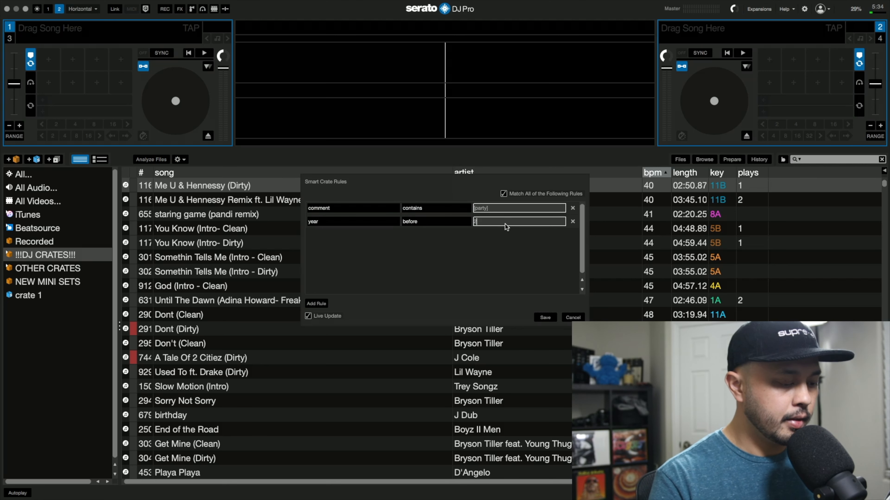
type("011")
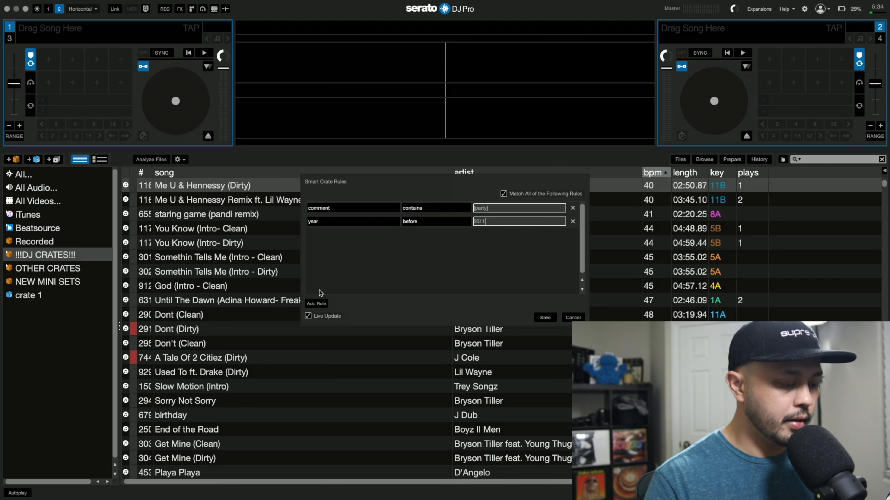
Add a third rule that the year is after 2001 and save the smart crate.
left_click(316, 303)
left_click(326, 235)
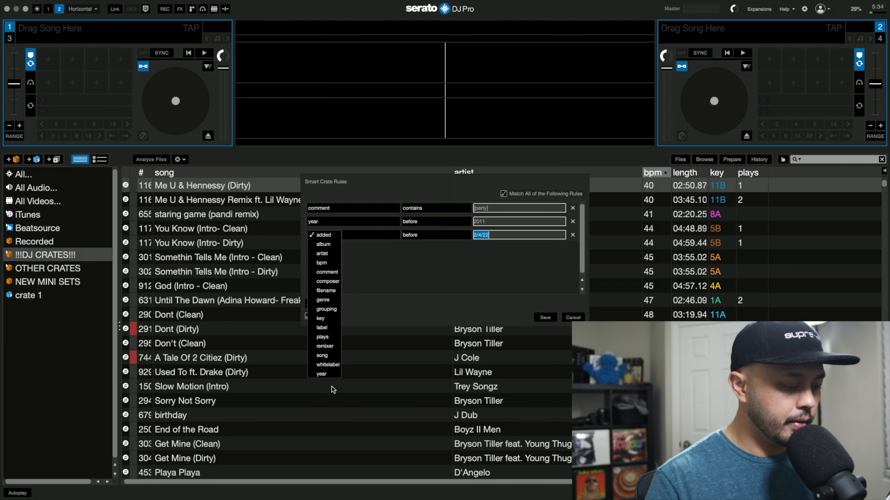
left_click(326, 374)
left_click(419, 253)
left_click(535, 235)
key("BackSpace")
type("1")
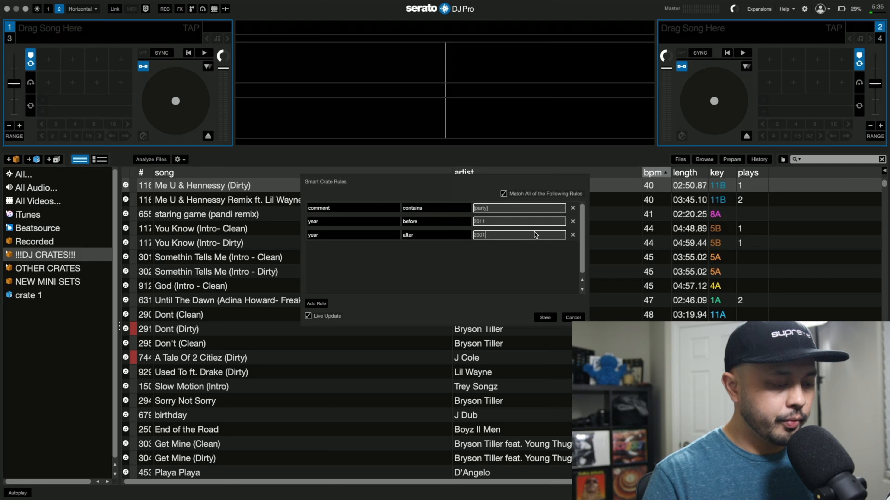
left_click(544, 318)
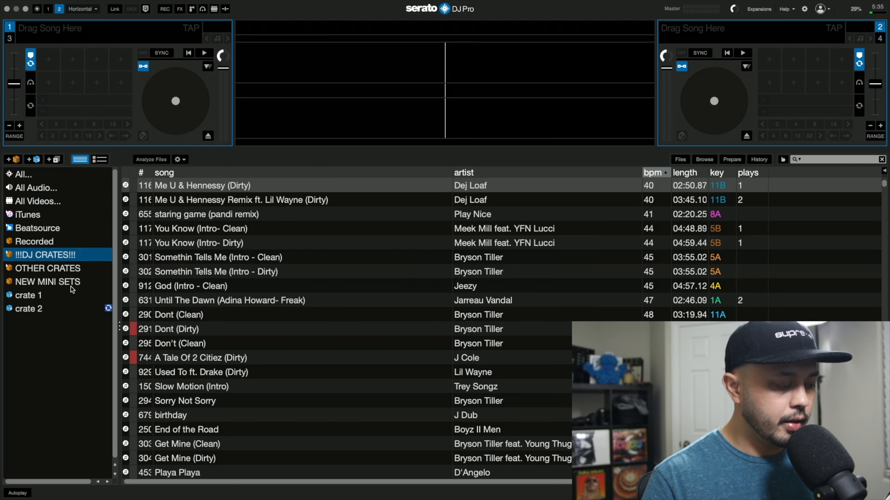
Look through the songs in the crate 2 and crate 1 smart crates, and select the NEW MINI SETS crate.
left_click(73, 312)
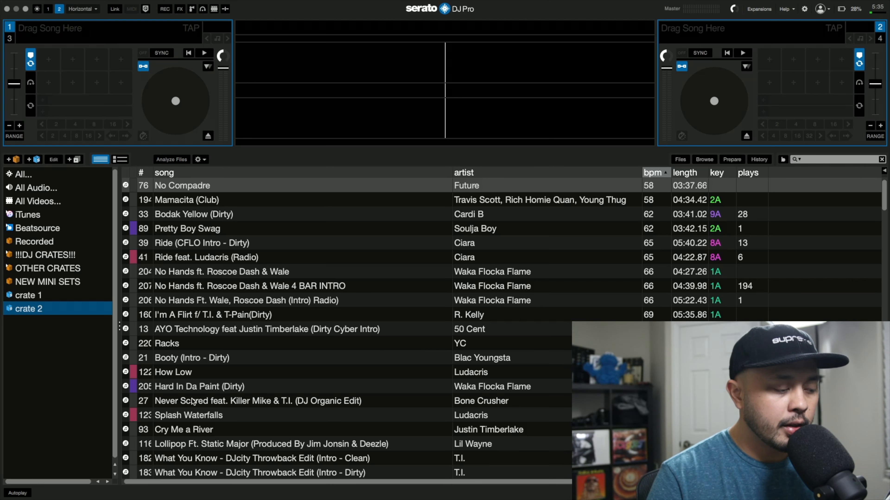
left_click(25, 298)
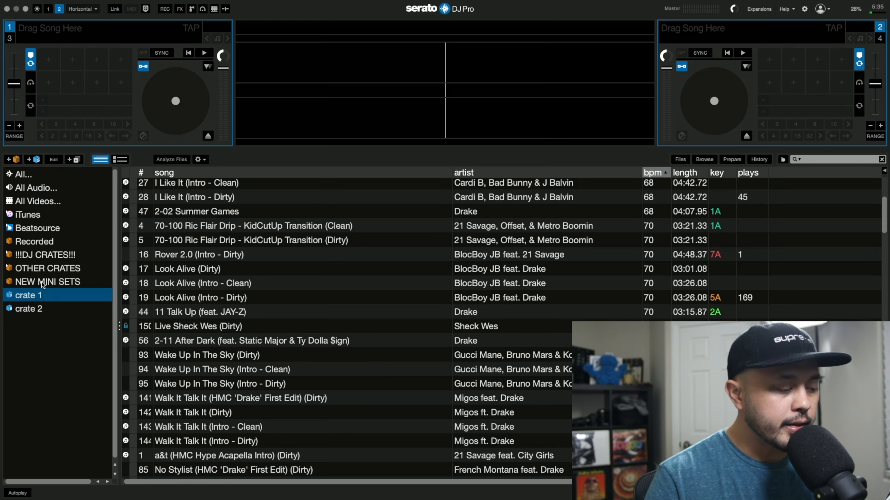
left_click(42, 284)
Browse Shorts Mix, INNER 01.06 and INNER 01.27 under OTHER CRATES, collapse that group, and expand !!!DJ CRATES!!!
left_click(10, 269)
left_click(36, 304)
left_click(34, 320)
left_click(35, 308)
left_click(37, 298)
left_click(37, 308)
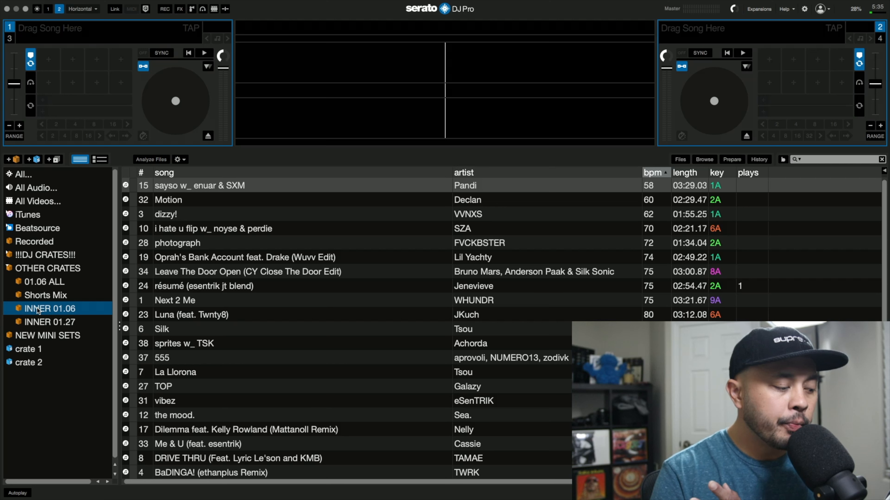
left_click(9, 269)
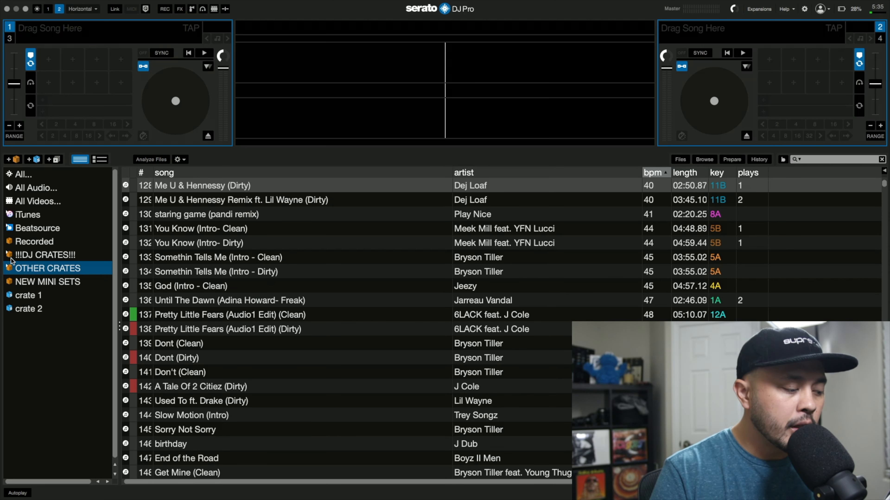
left_click(11, 257)
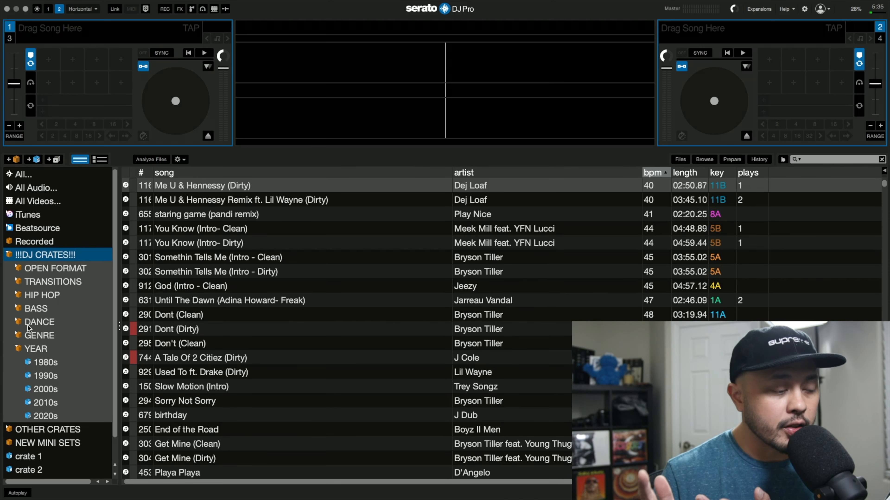